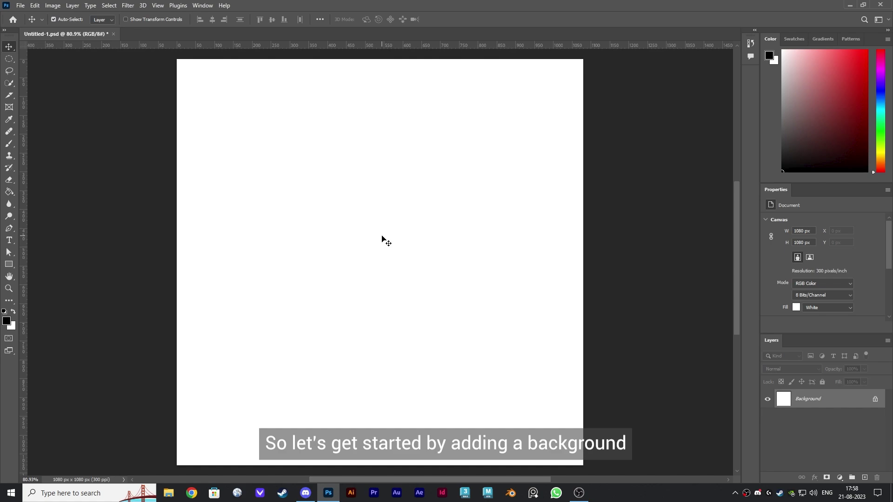
- Place the image typo_bg-01.jpg as an embedded object covering the blank canvas
click(22, 7)
click(39, 190)
click(110, 86)
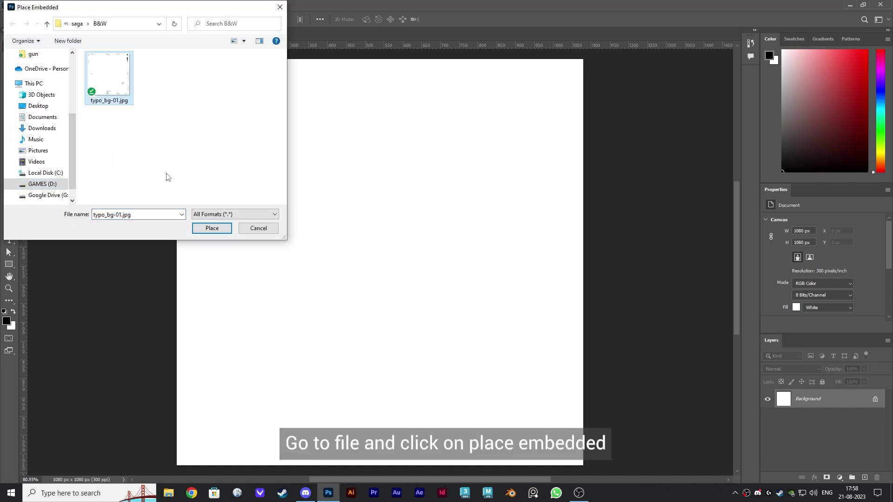
click(208, 283)
click(461, 19)
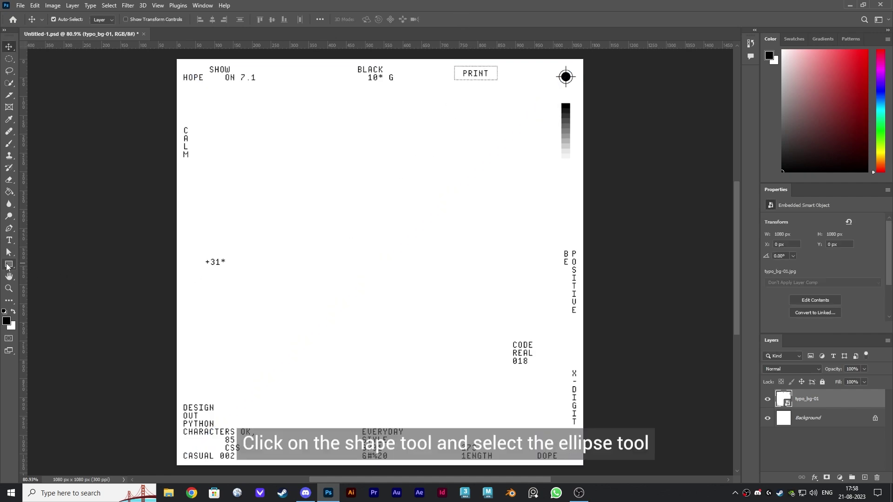
- Draw a circle about 846 px wide in the middle of the canvas and set its fill to none
click(9, 264)
click(63, 273)
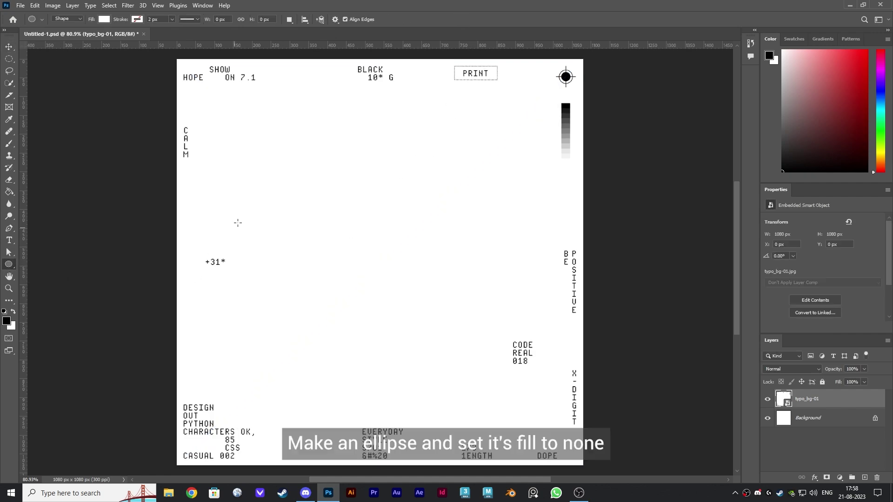
drag(215, 96, 533, 414)
click(795, 287)
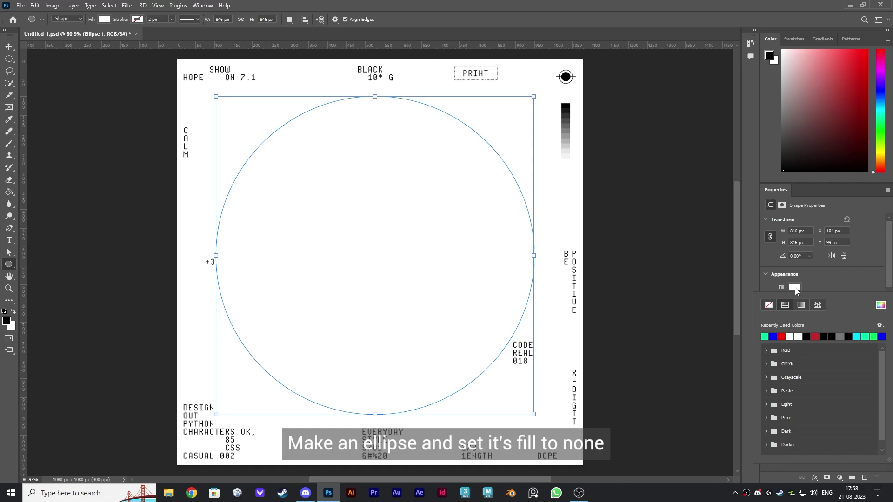
click(769, 307)
click(823, 282)
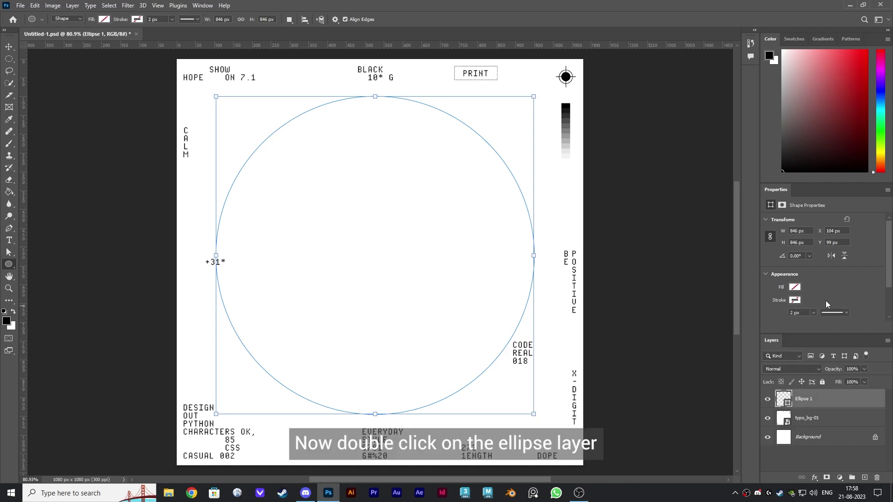
- Add an inner shadow to the circle with Normal blend mode, higher opacity, no global light, and increased distance and size
double_click(836, 401)
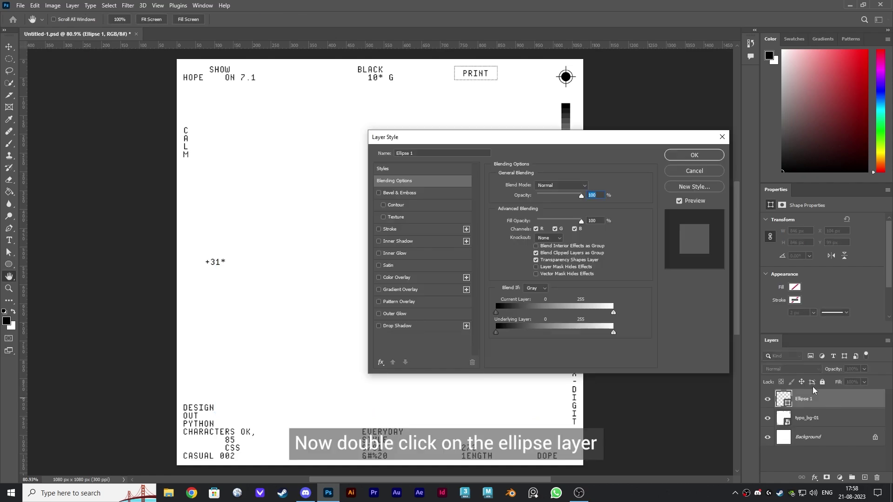
click(397, 241)
click(551, 186)
click(543, 199)
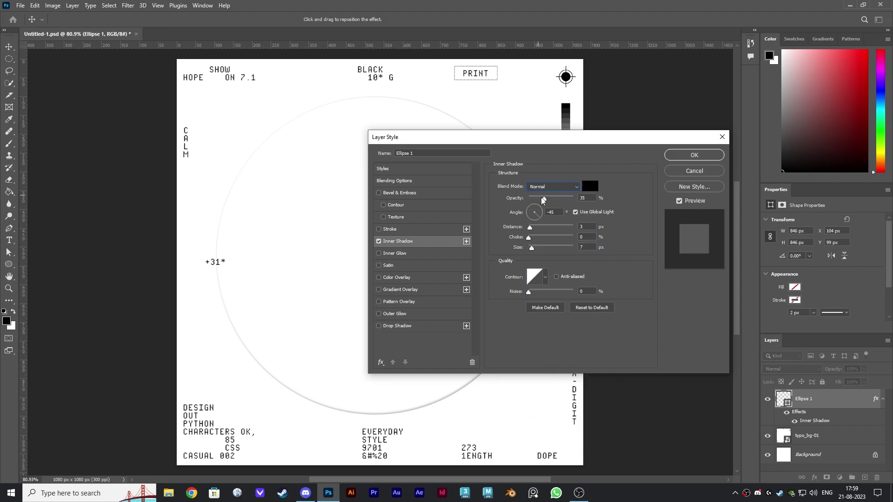
drag(543, 200, 573, 198)
click(576, 213)
drag(530, 227, 539, 247)
click(695, 155)
- Arrange copies of the shaded circle around the canvas and scale one copy to about 41.43%, placing it between the large circles
drag(465, 384, 287, 108)
key(Return)
key(ctrl+t)
alt+drag(200, 89, 269, 174)
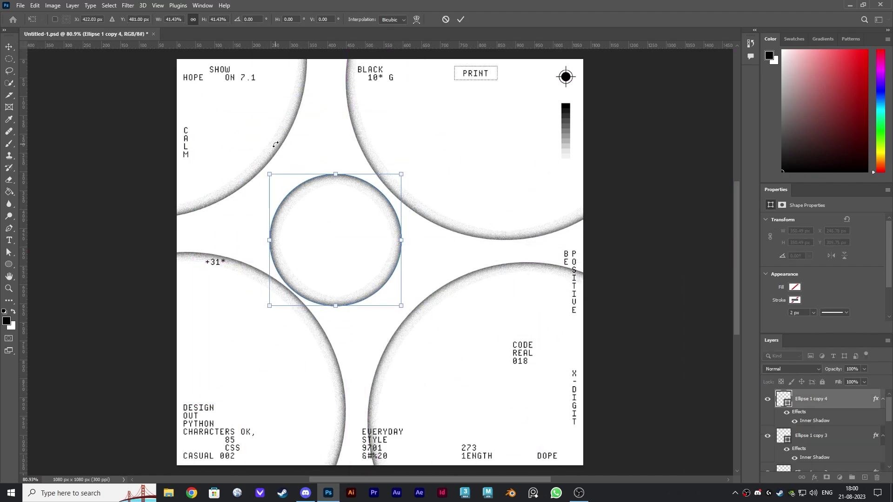
drag(369, 276, 419, 239)
key(Return)
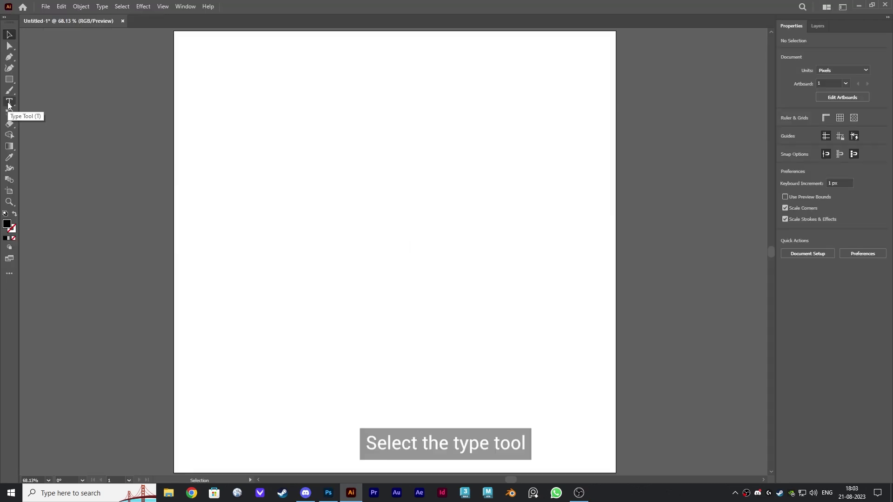
- Add the word HOPE to the artboard as point text split into two lines, HO and PE
click(9, 105)
click(339, 206)
text(HO)
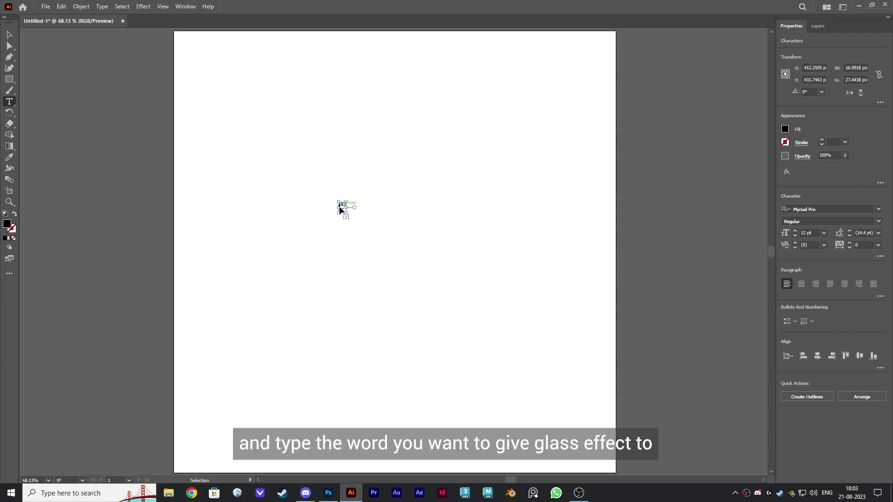
text(PE)
- Change the font of the whole HOPE text to Pilowlava Regular
key(ctrl+a)
click(819, 209)
text(la)
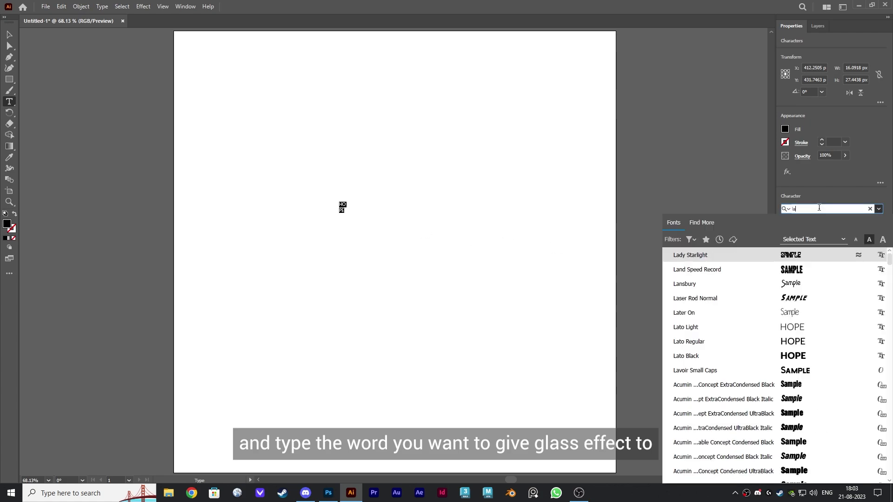
text(va)
click(700, 254)
- Set the HOPE text's font size to 380 pt and its leading to 317 pt
click(813, 233)
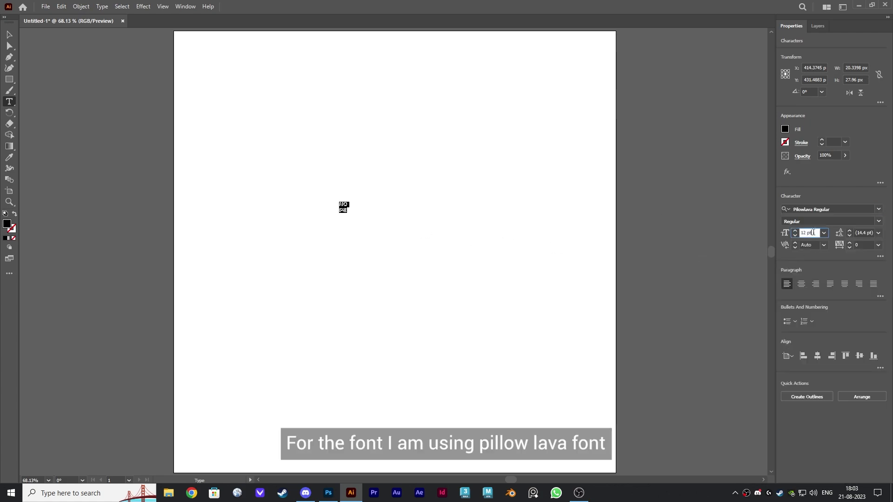
double_click(814, 232)
text(380)
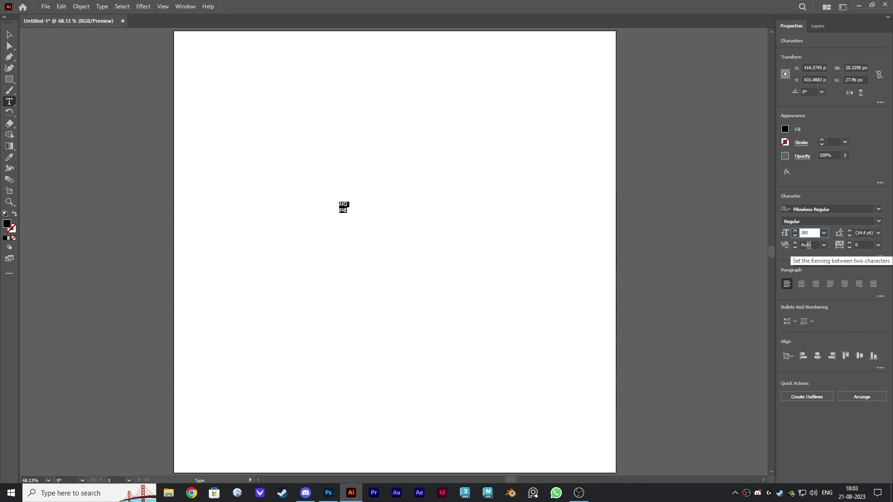
click(864, 233)
text(317)
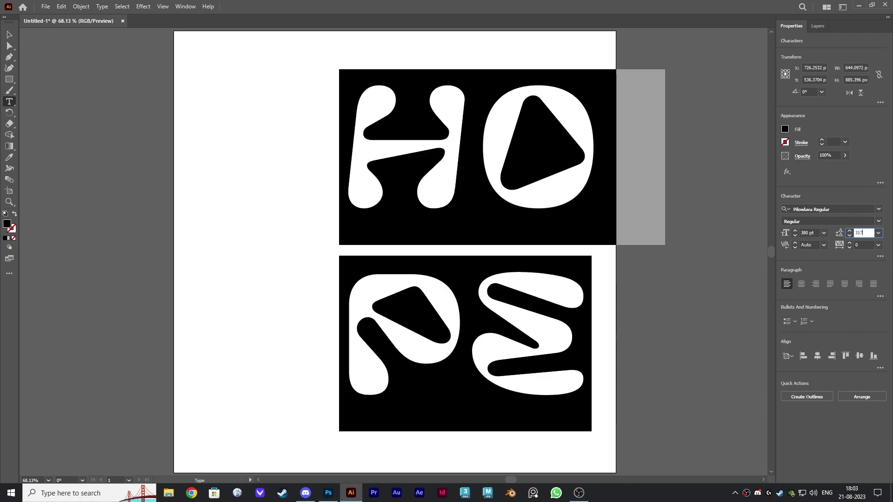
key(Return)
key(Escape)
- Center the HOPE text horizontally and vertically on the artboard
drag(525, 228, 458, 235)
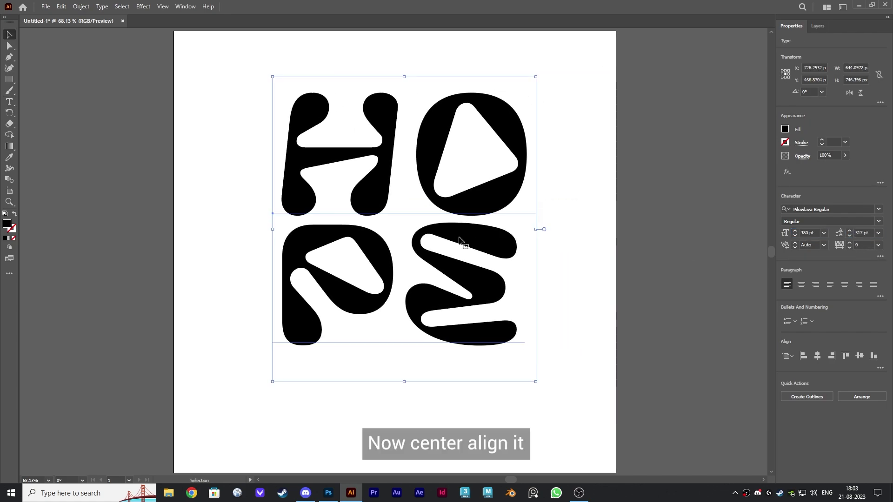
click(817, 356)
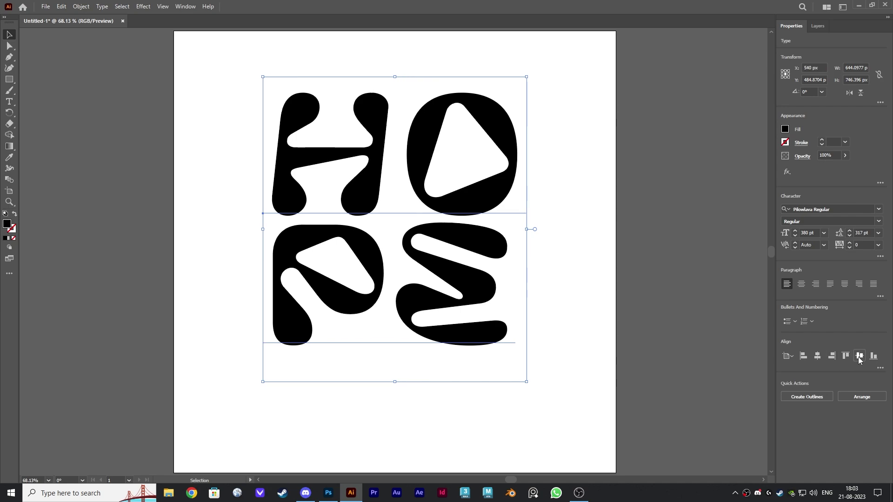
click(858, 357)
- Apply the 3D Inflate effect to the HOPE text with a depth of 22 px
click(787, 172)
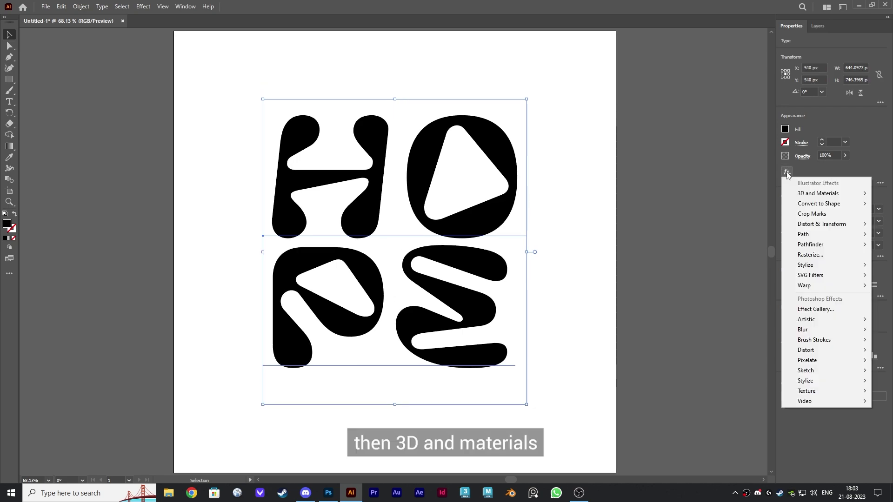
mouse_move(818, 195)
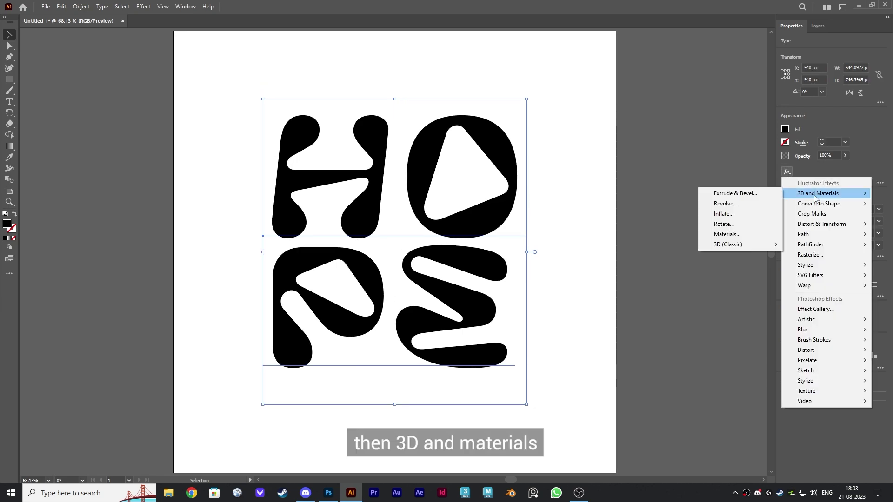
click(723, 215)
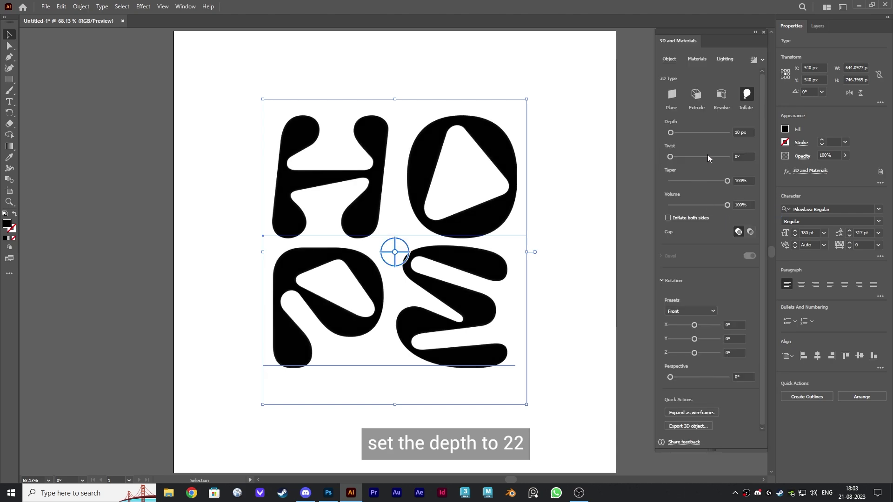
click(743, 132)
text(22)
key(Return)
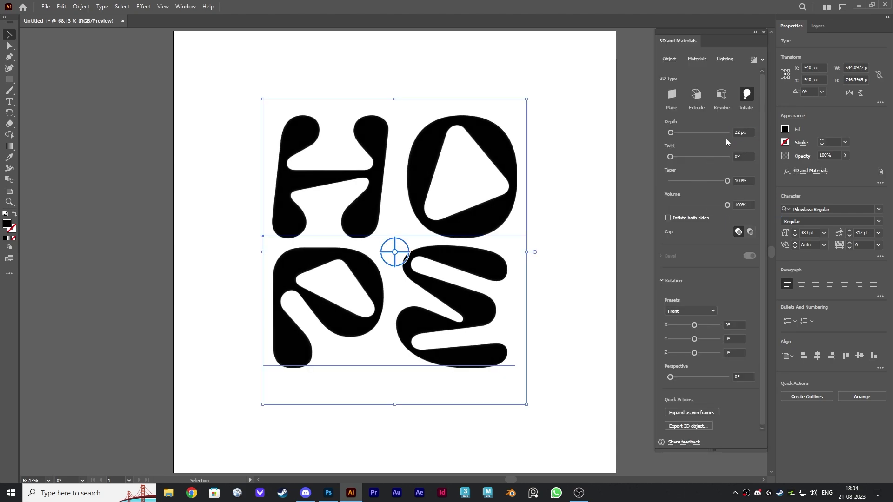
- Set the roughness of the text's default 3D material to 0.45
click(698, 59)
click(744, 378)
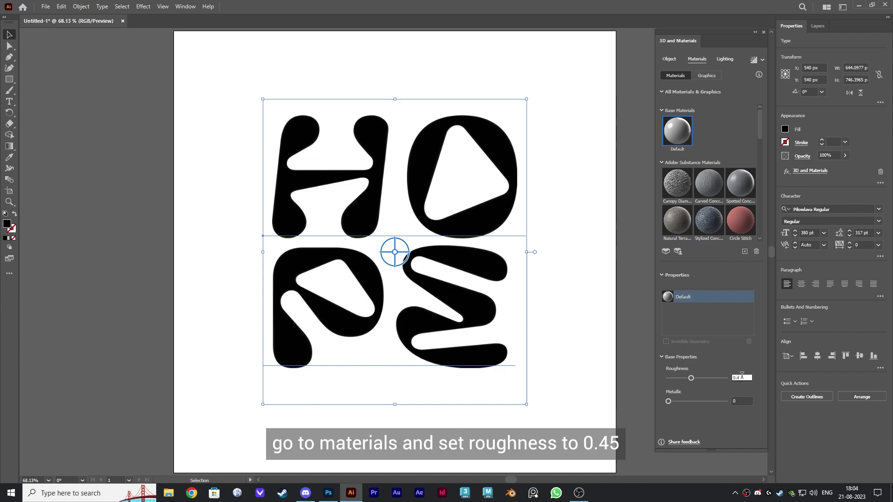
text(0.45)
key(Return)
- Set the 3D light's intensity to 187%, rotation to 90°, height to 27° and softness to 28%
click(726, 59)
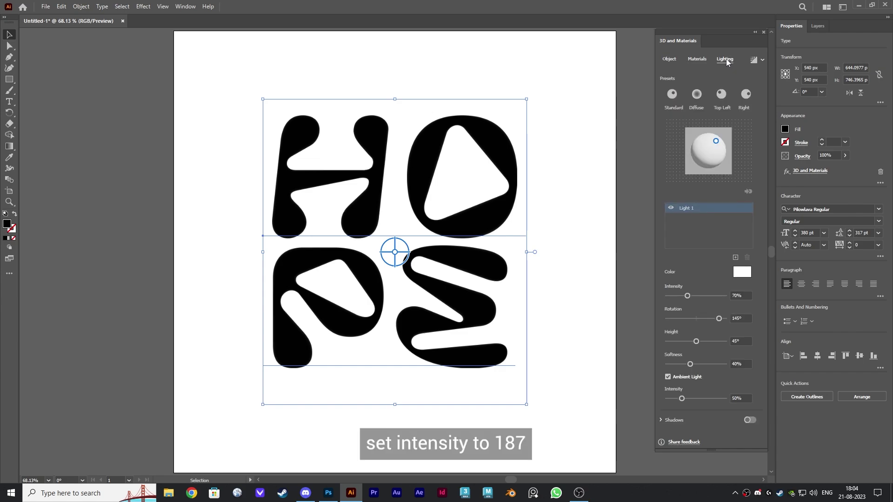
click(743, 295)
text(187)
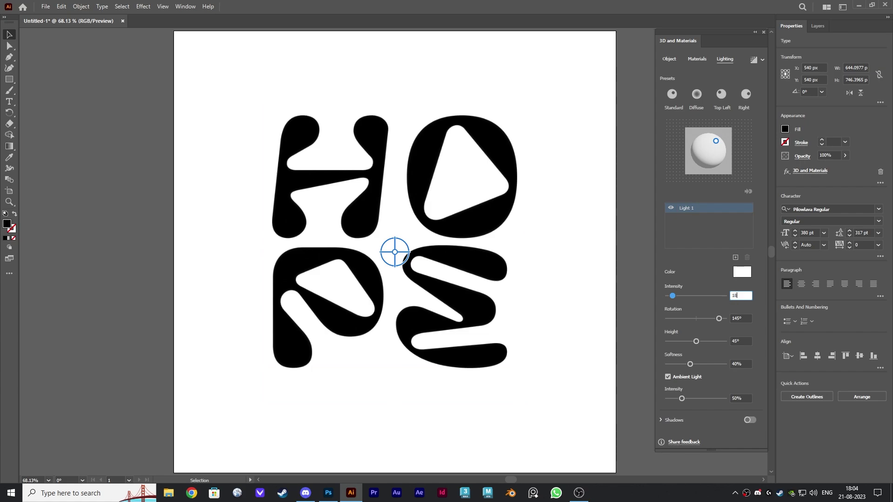
key(Return)
click(744, 318)
text(90)
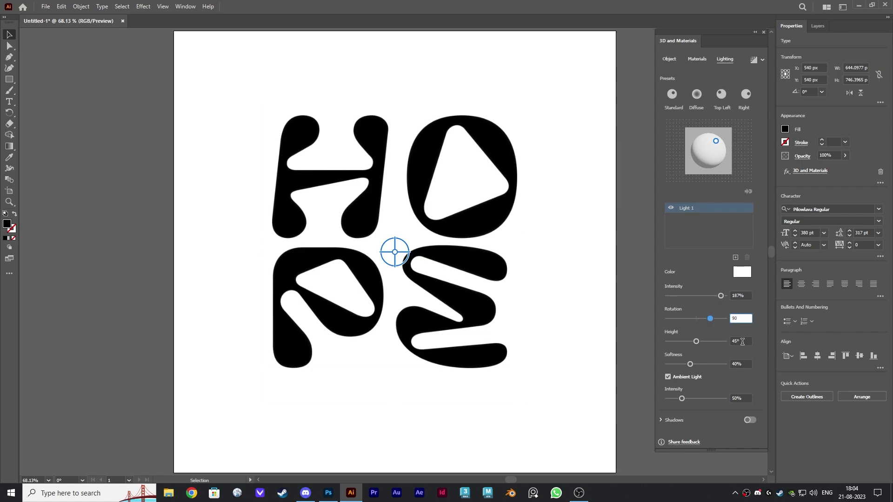
click(743, 342)
text(27)
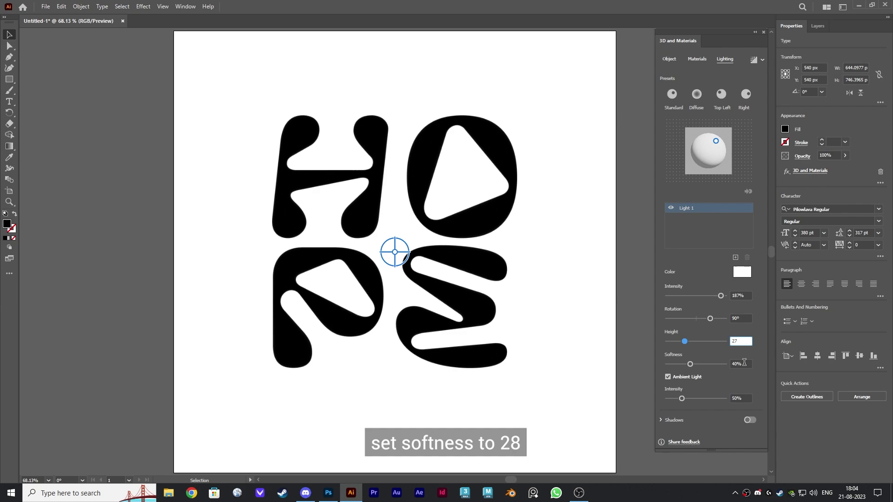
key(Tab)
text(28)
- Set the ambient light intensity to 71% and render the 3D text
click(744, 397)
text(71)
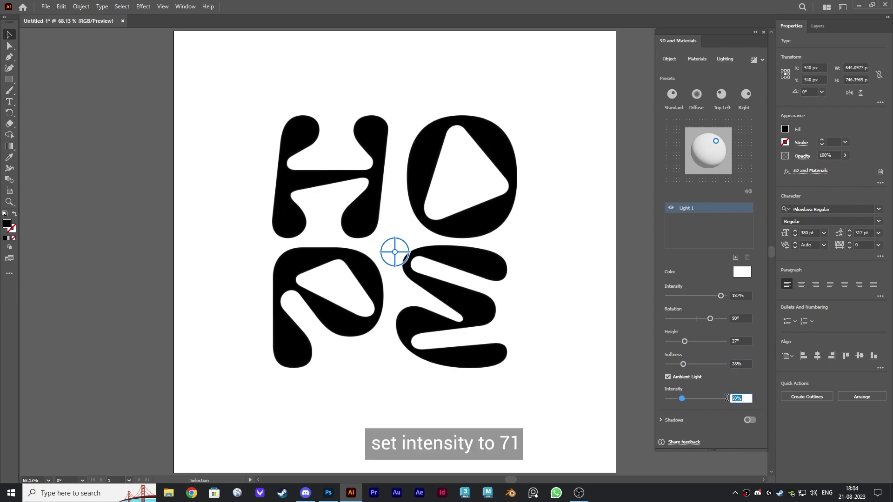
click(754, 60)
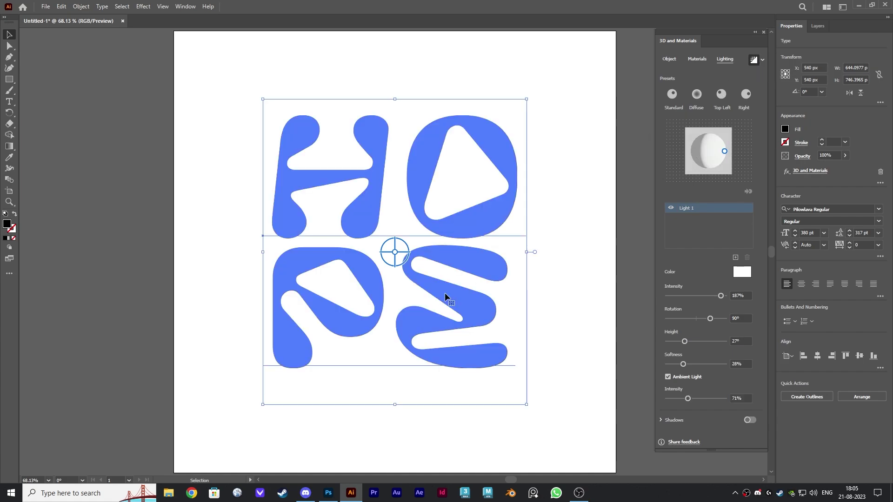
- Copy the 3D text, paste it into the Photoshop poster as a smart object, and scale it down within the canvas
key(ctrl+c)
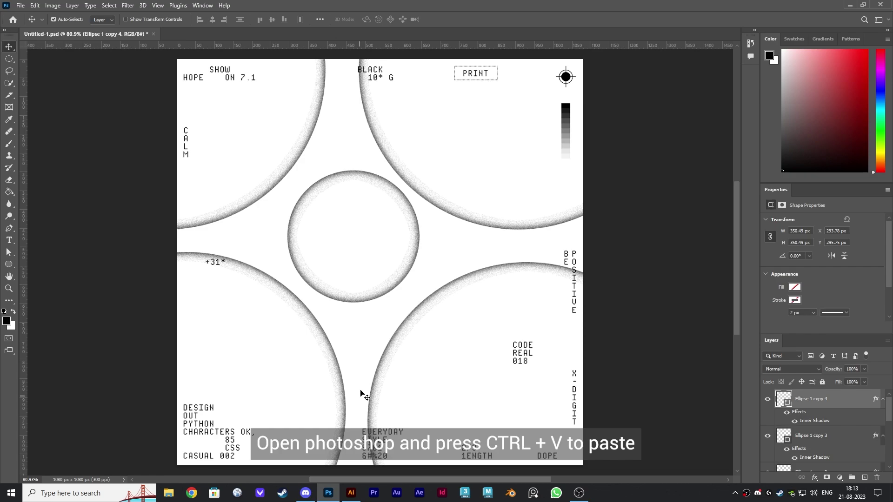
key(ctrl+v)
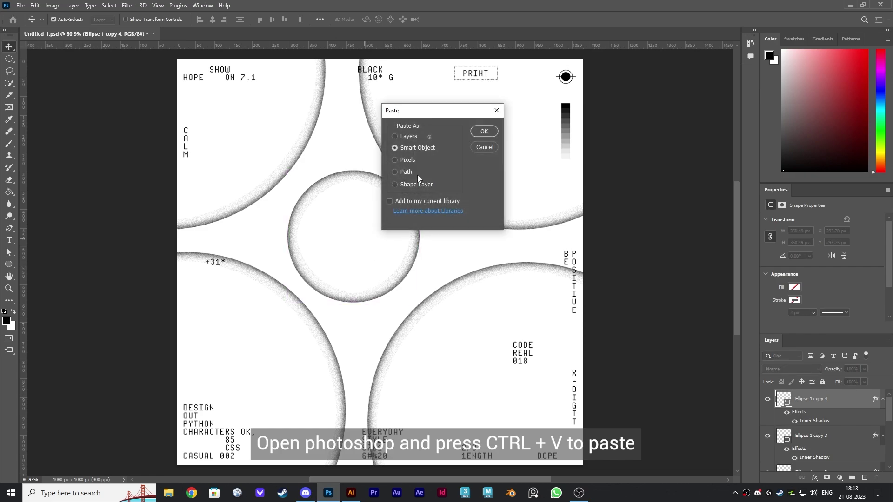
click(484, 131)
drag(577, 466, 509, 390)
key(Return)
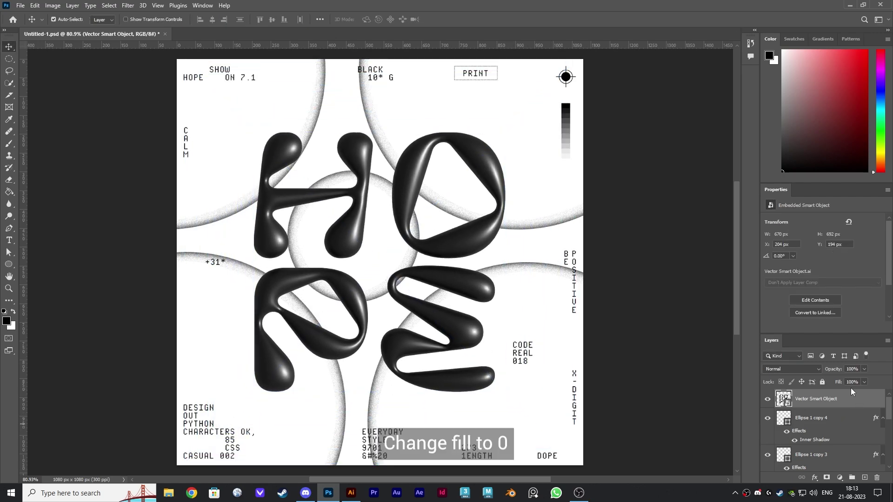
- Set the pasted text layer's fill to 0% and add an inner shadow to it with Normal blend mode
click(863, 382)
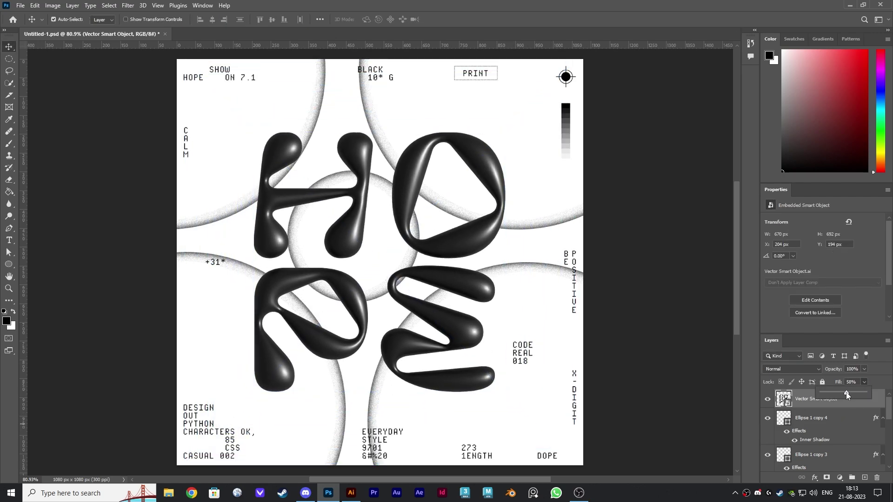
drag(847, 395, 820, 393)
double_click(856, 398)
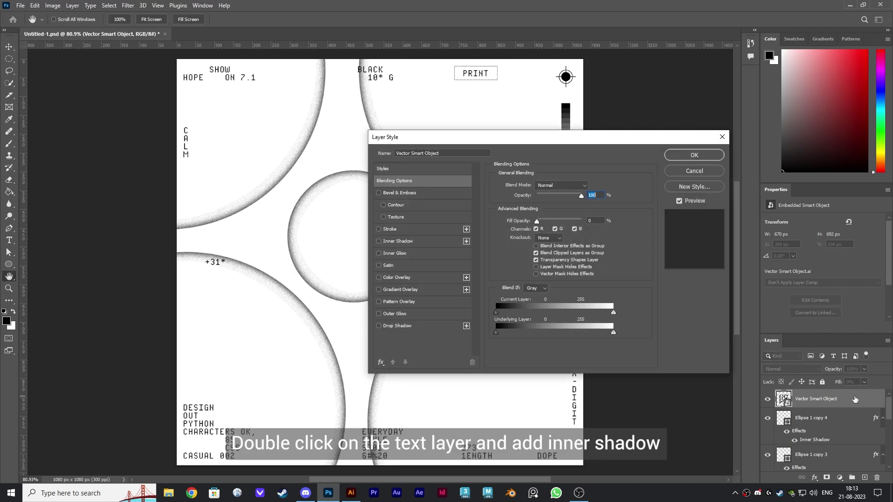
click(422, 241)
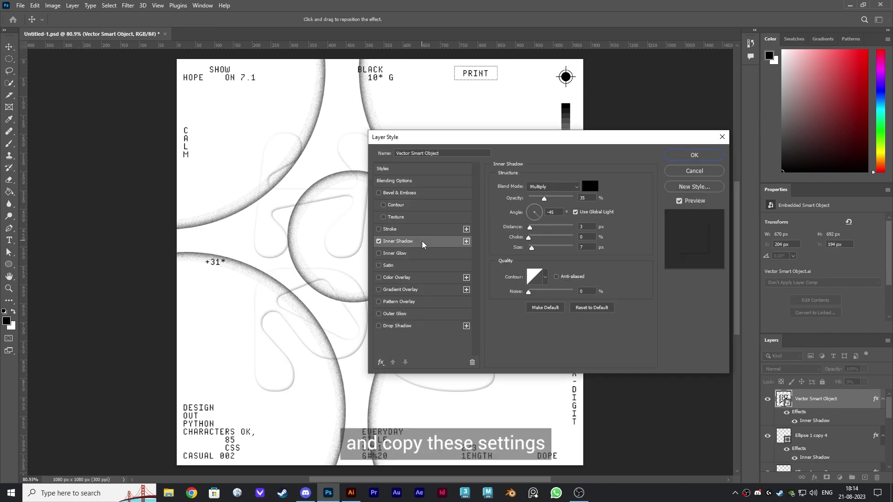
click(574, 187)
click(550, 195)
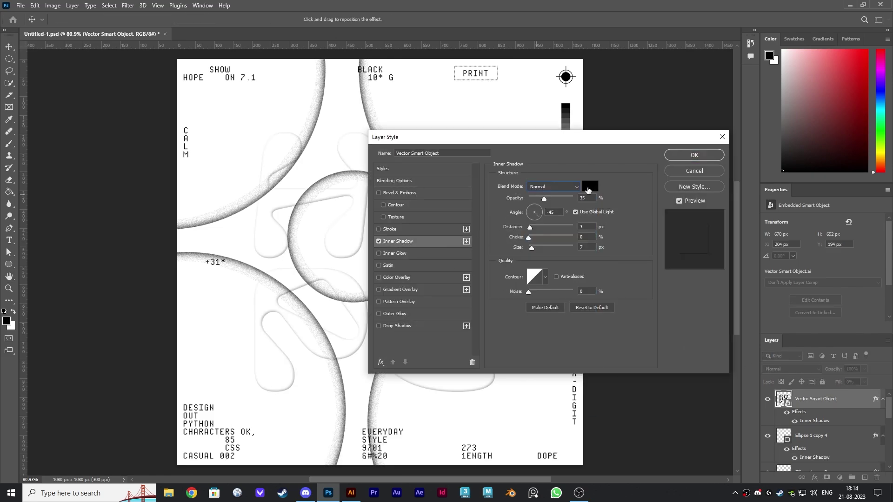
- Make the inner shadow red with 100% opacity, 135° angle without global light, 2 px distance, 8% choke and 3 px size
click(590, 188)
drag(599, 161, 634, 114)
click(708, 117)
drag(546, 199, 530, 249)
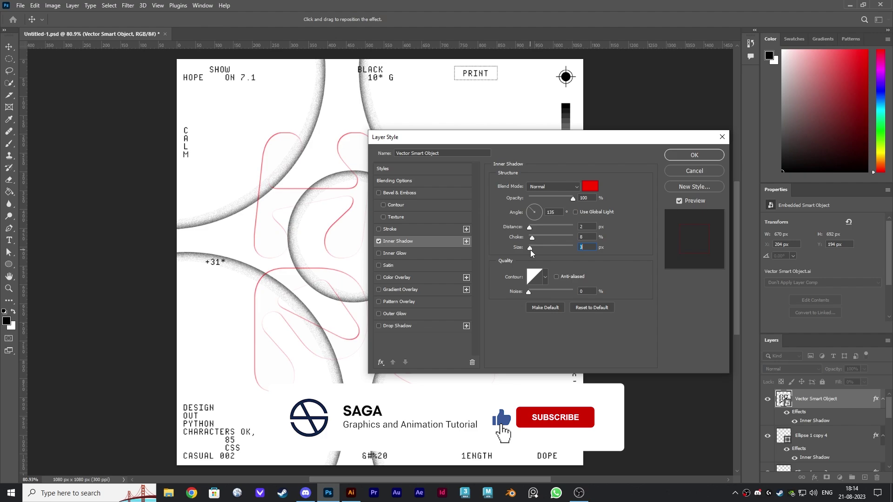
- Add a second inner shadow to the text layer, coloured blue with its angle set to -135°
click(466, 241)
click(590, 187)
click(625, 165)
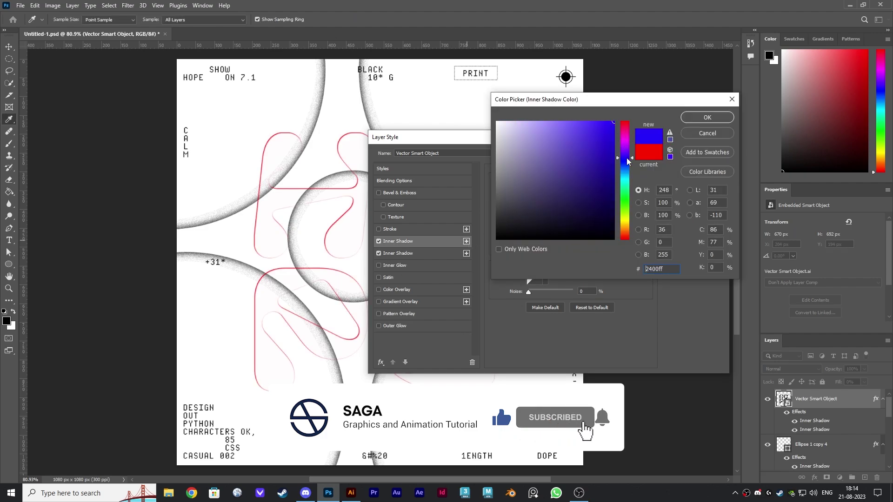
click(702, 115)
drag(535, 214, 527, 219)
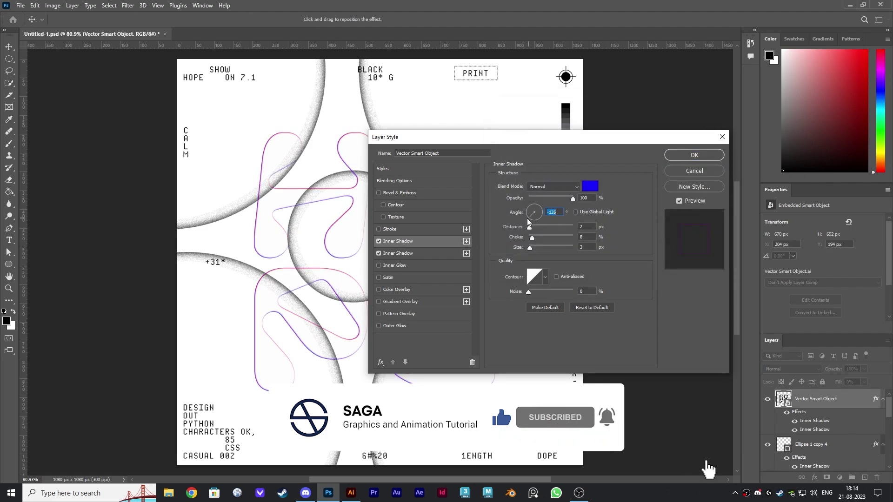
- Add a third inner shadow in mint green at an angle of -42° and apply the layer style
click(466, 241)
click(590, 187)
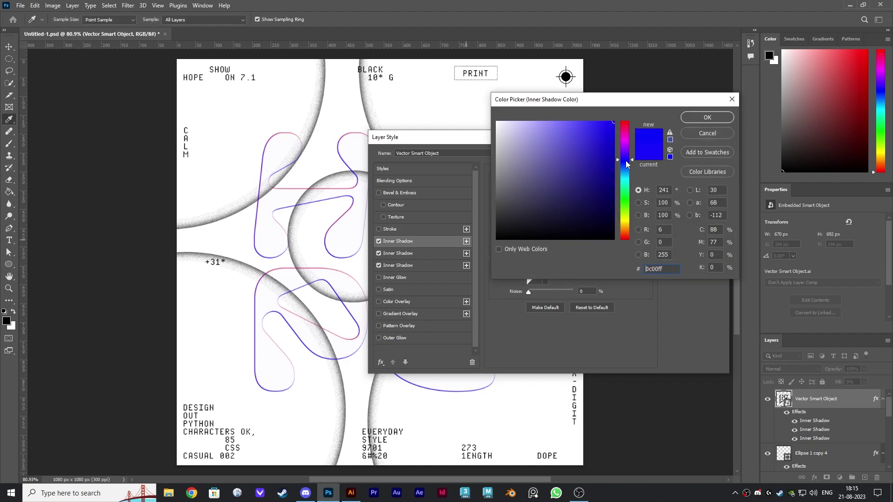
click(626, 186)
click(707, 116)
click(531, 217)
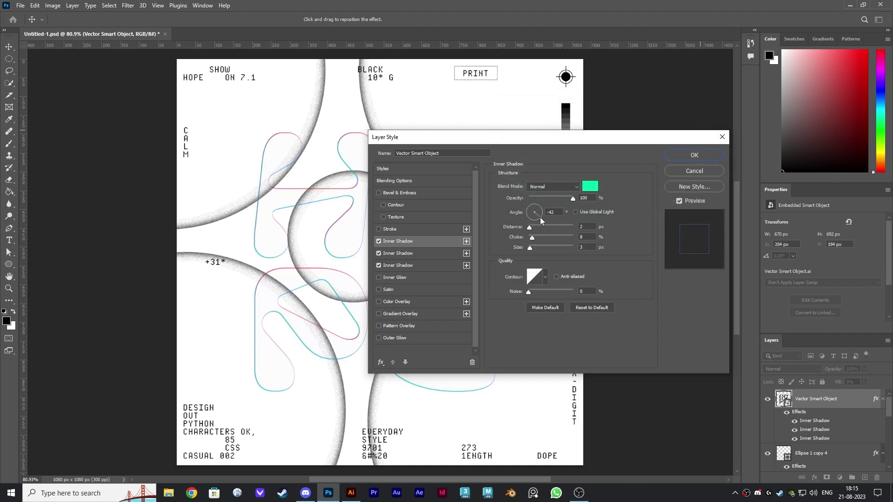
click(539, 217)
click(694, 156)
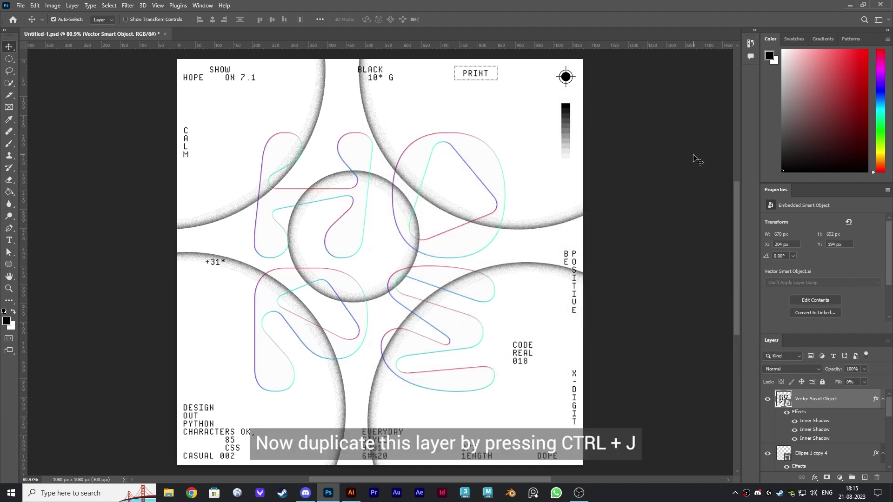
- Duplicate the Vector Smart Object layer and rename the copy shadow
key(ctrl+j)
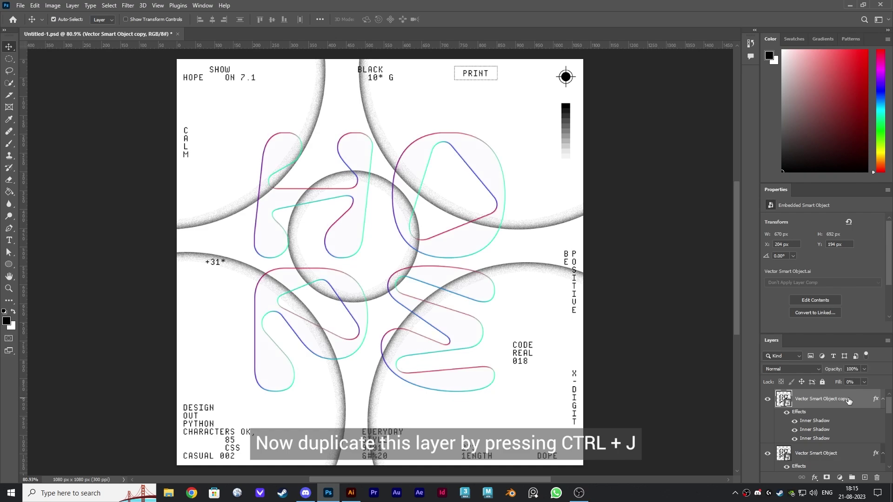
double_click(848, 401)
text(shadow)
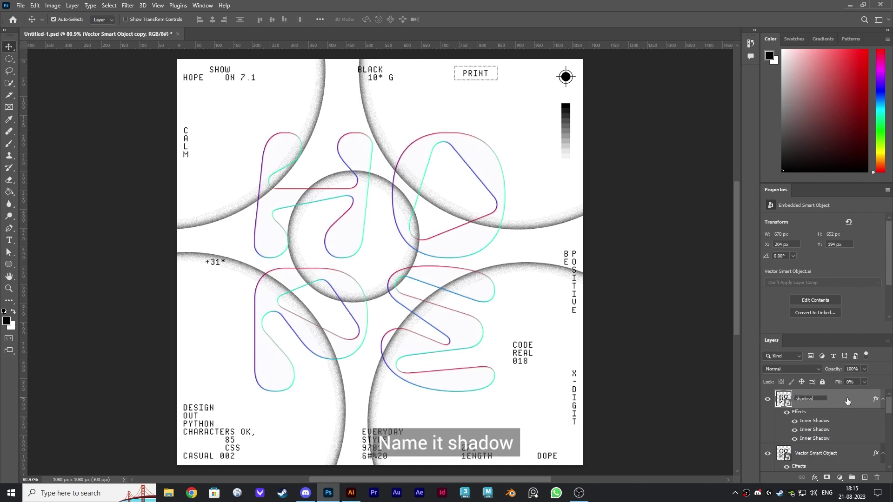
key(Return)
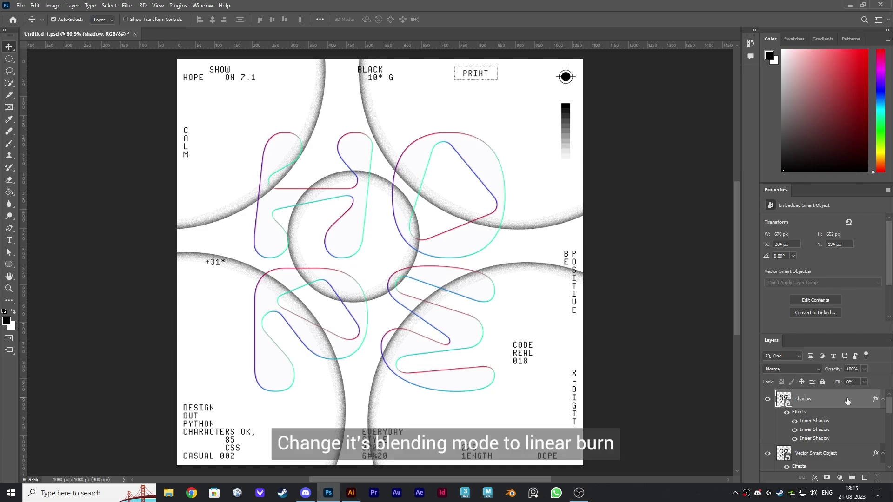
- Set the shadow layer's blend mode to Linear Burn and its fill to 100%
click(786, 368)
click(774, 301)
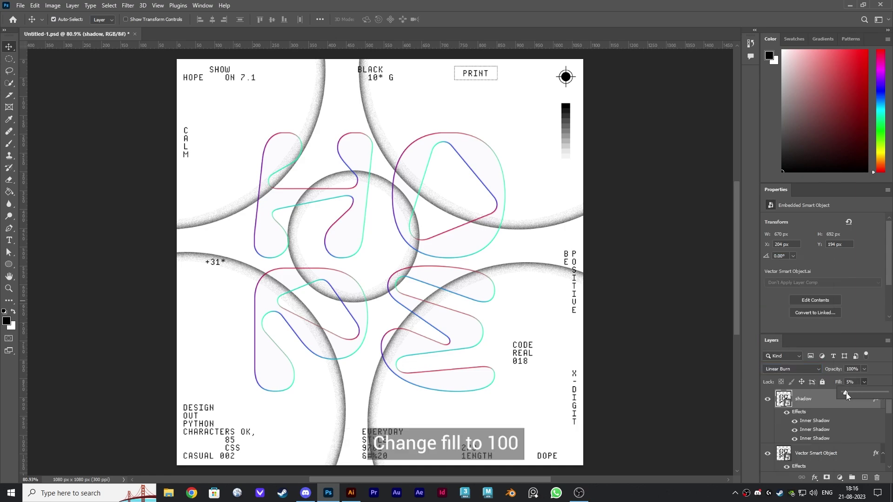
drag(847, 392, 886, 393)
click(874, 383)
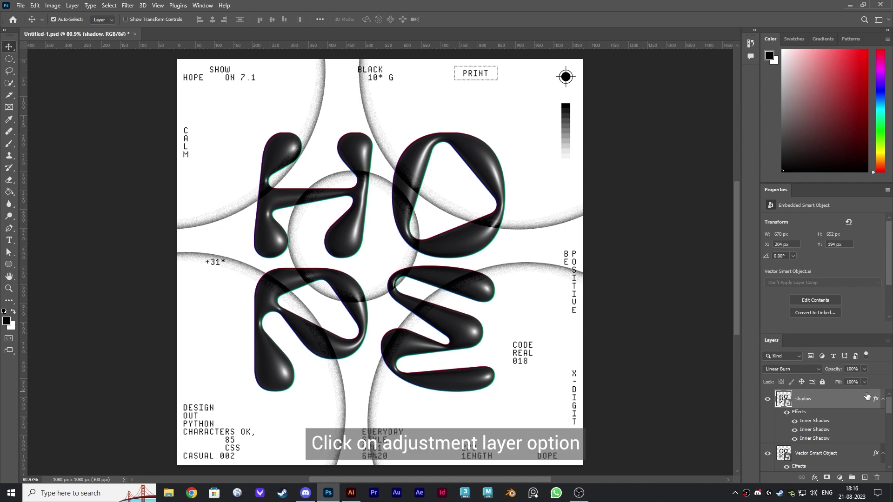
- Add a Levels adjustment clipped to the shadow layer and lower its white input level to 63
click(840, 478)
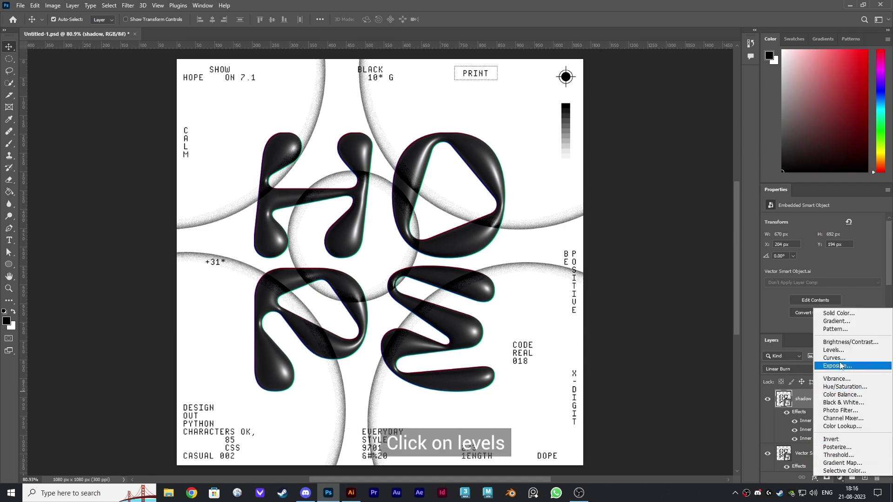
click(834, 350)
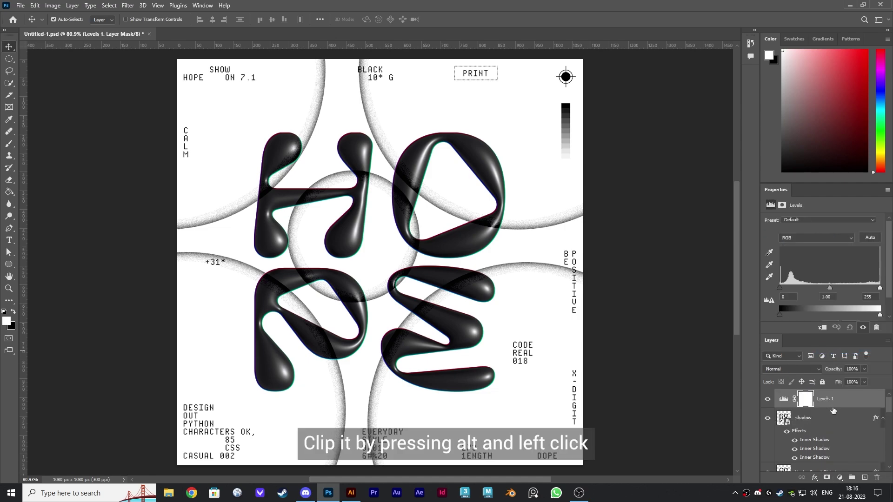
alt+click(831, 407)
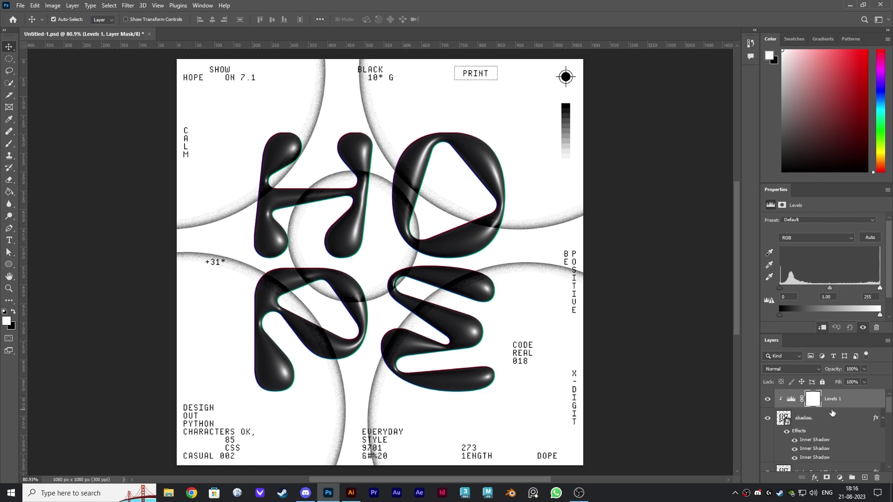
drag(881, 290, 870, 317)
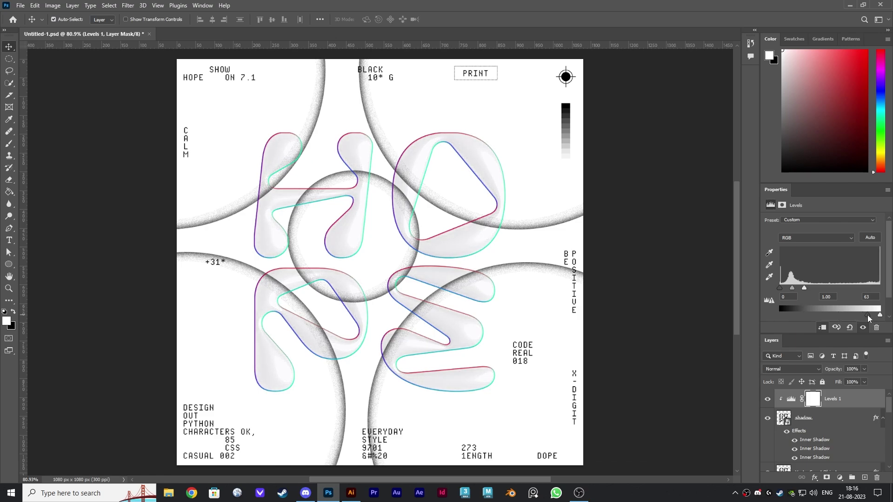
- Copy the shadow layer to the top of the layer stack and rename the copy hard
click(847, 420)
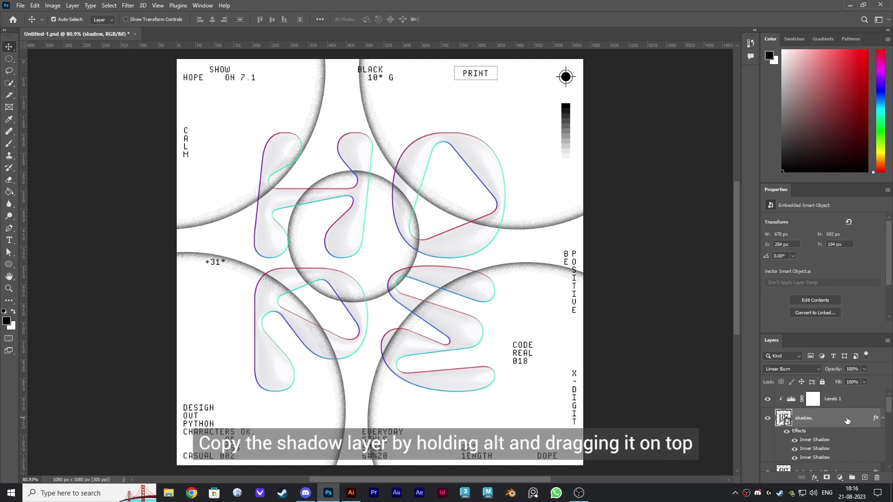
drag(847, 420, 851, 394)
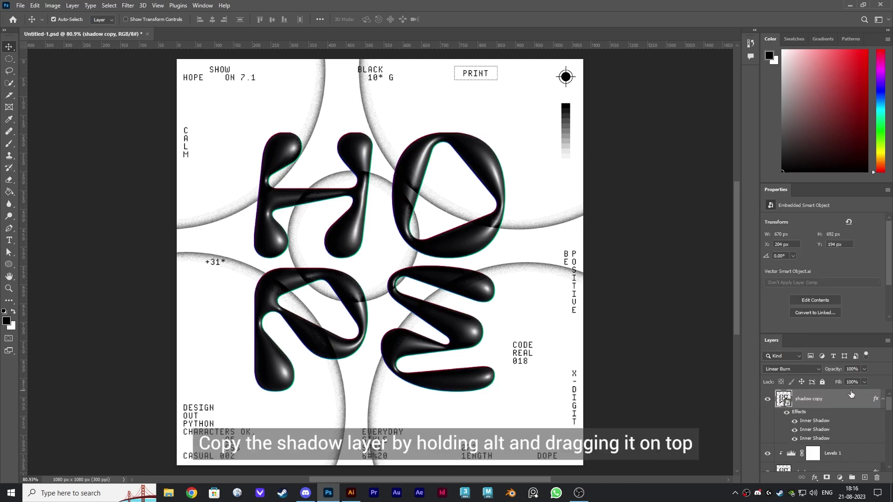
double_click(812, 400)
text(hard)
key(Return)
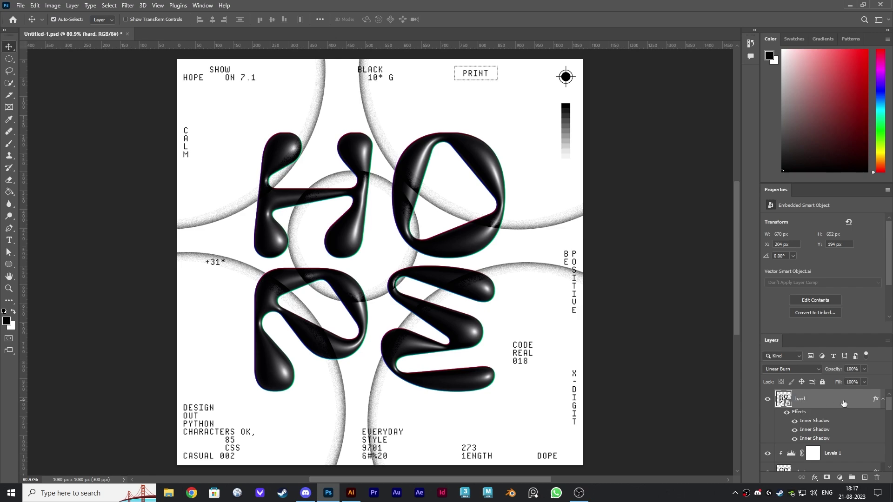
- Set the hard layer's blend mode to Screen and clip a Levels adjustment to it with a black input level of 152
click(797, 367)
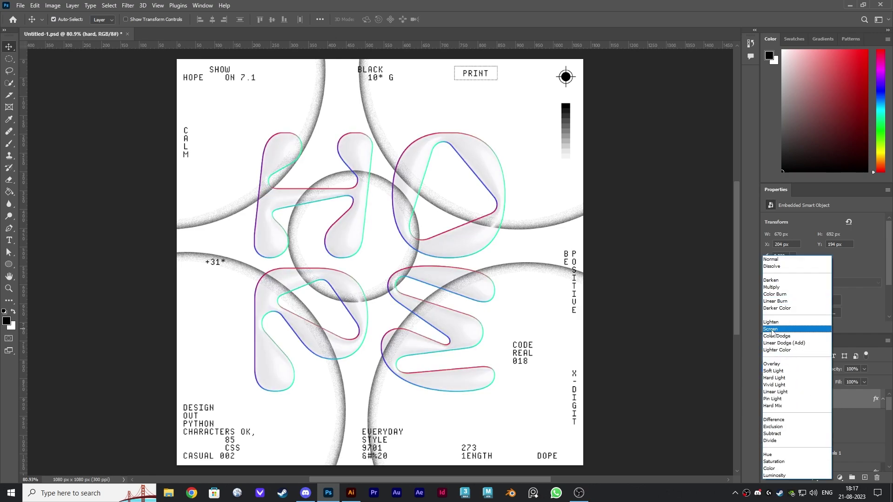
click(771, 329)
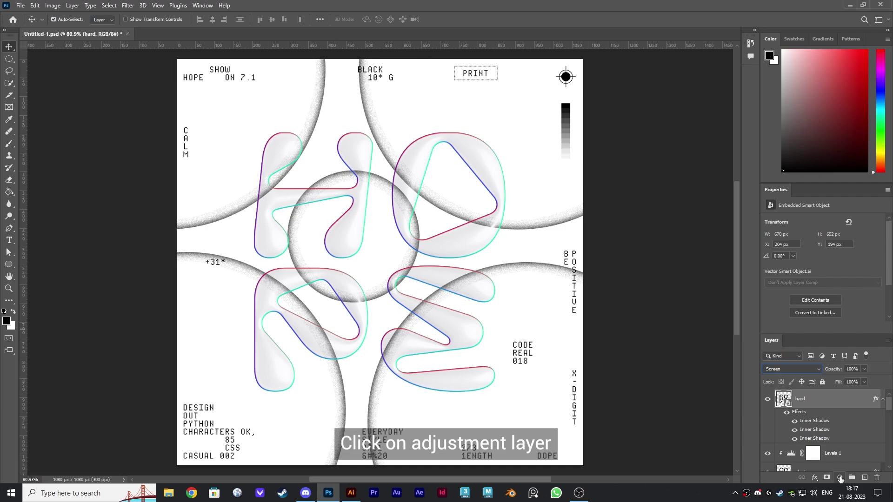
click(840, 478)
click(833, 352)
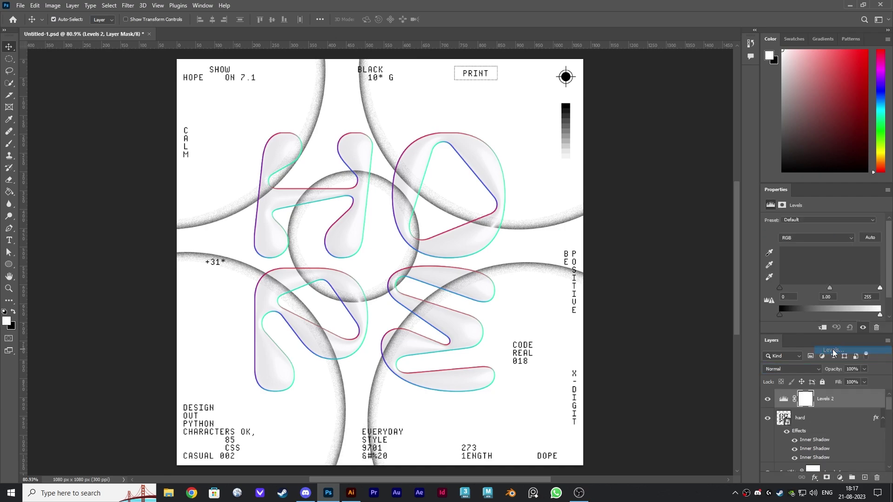
alt+click(836, 407)
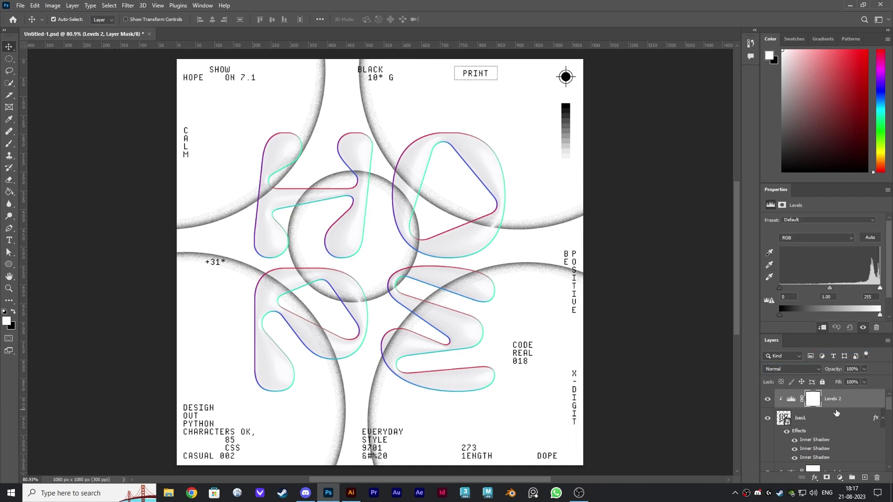
drag(780, 288, 839, 285)
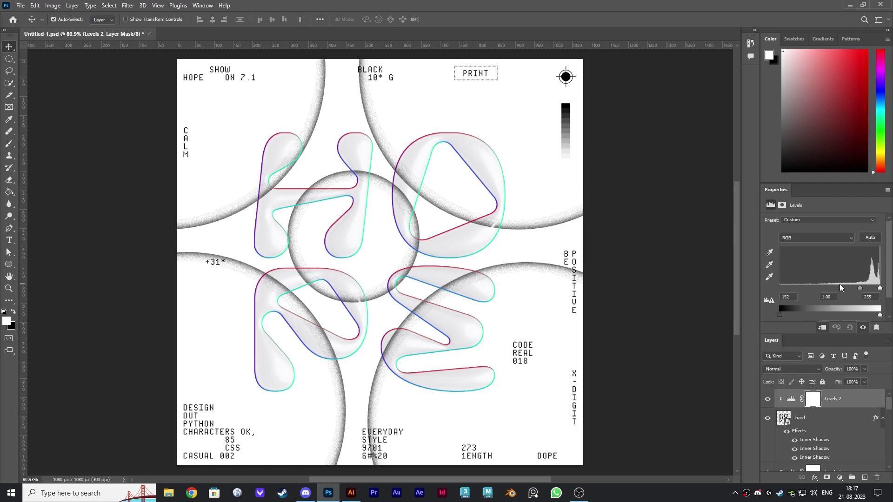
- Copy the original Vector Smart Object layer to the top of the layer stack and rename the copy depth
scroll(844, 430, down, 4)
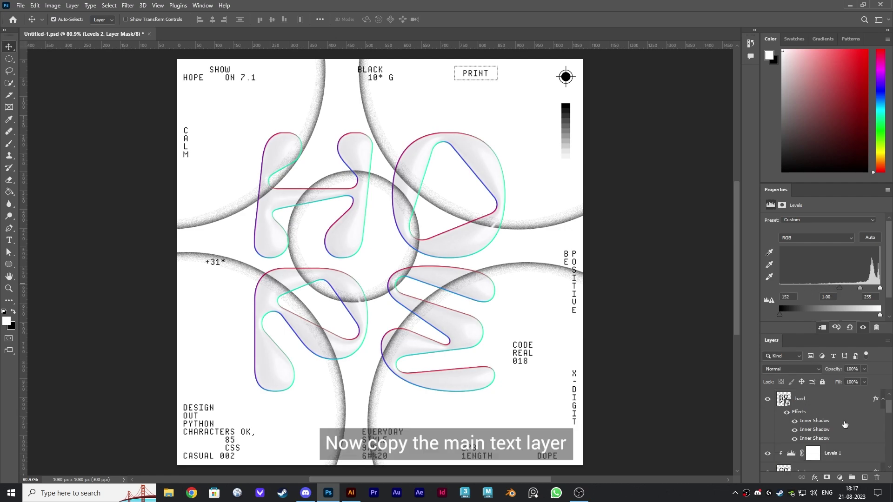
click(847, 433)
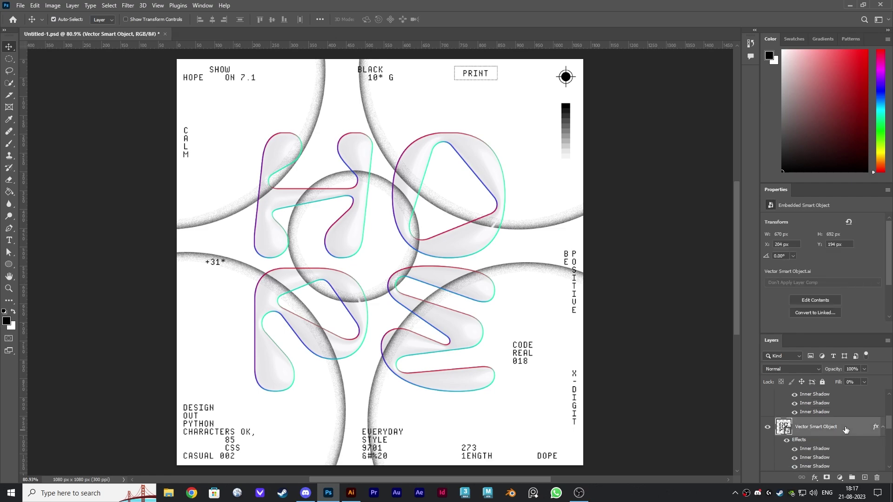
drag(846, 430, 838, 394)
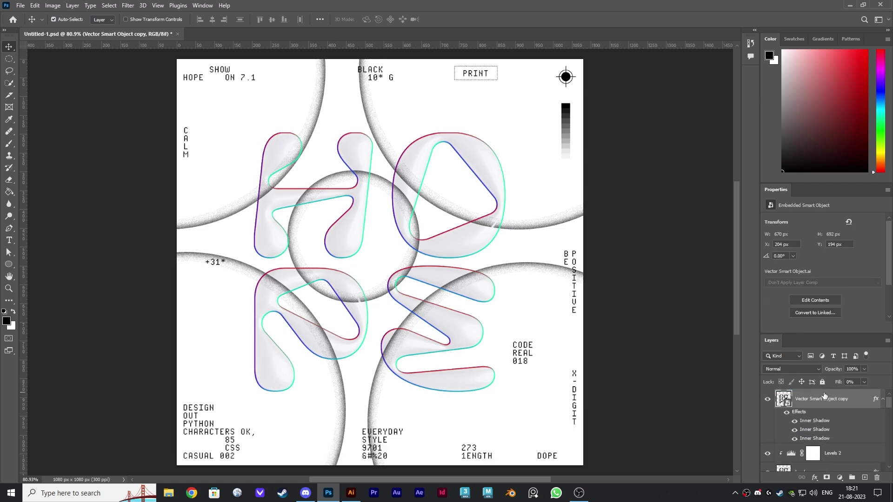
double_click(823, 399)
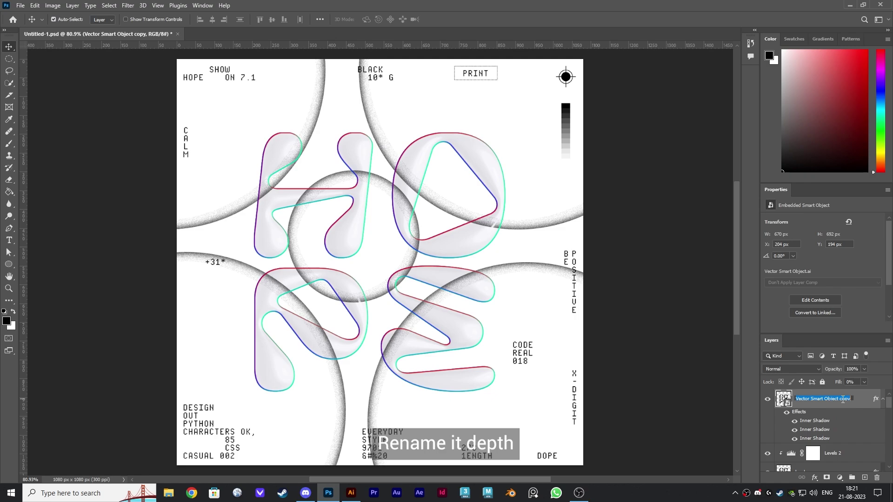
text(depth)
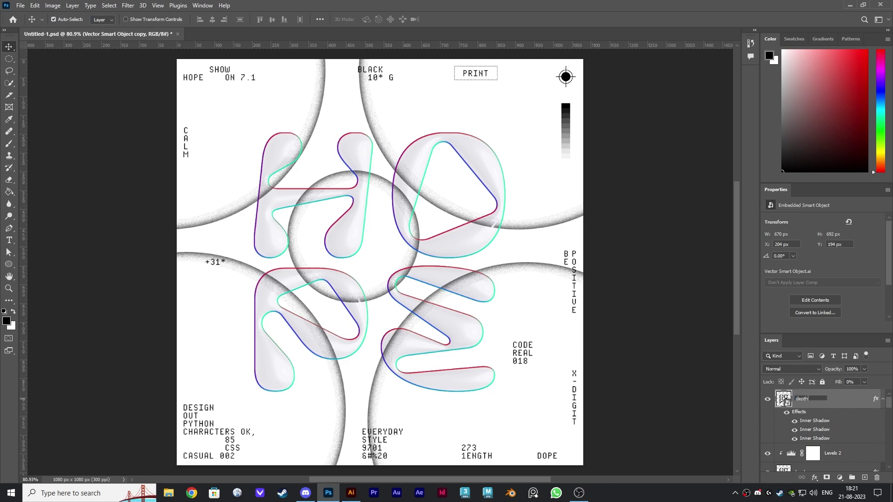
key(Return)
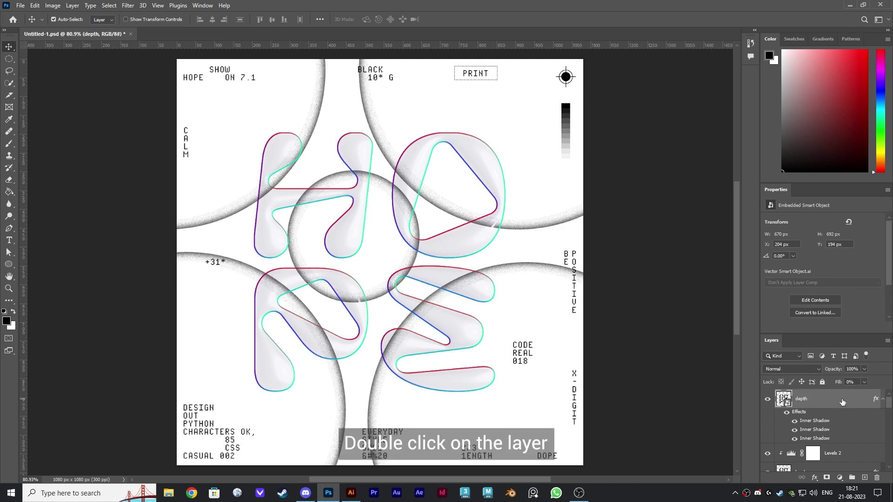
- Open the depth layer's style settings and disable all three inner shadows
double_click(838, 398)
click(379, 265)
click(379, 253)
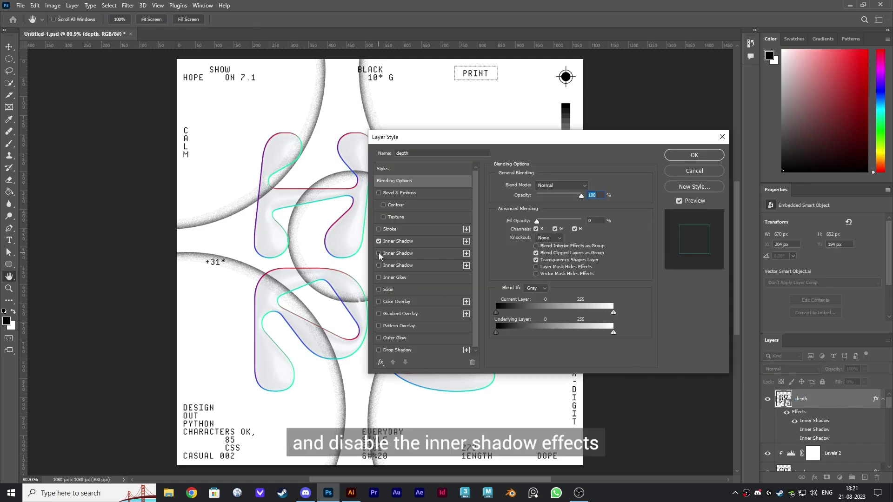
click(378, 241)
- Add Bevel & Emboss to the depth layer with size 16 px, angle 145° and altitude 25°, and change its gloss contour
click(398, 196)
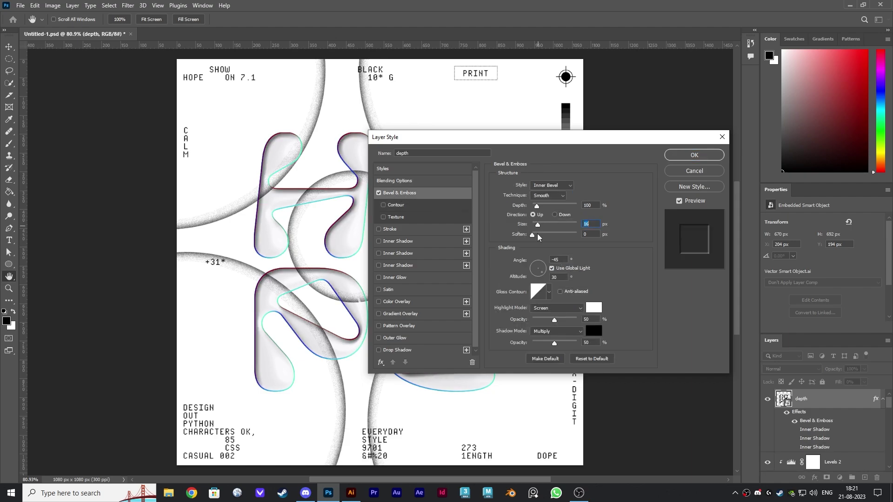
drag(543, 275, 533, 267)
text(25)
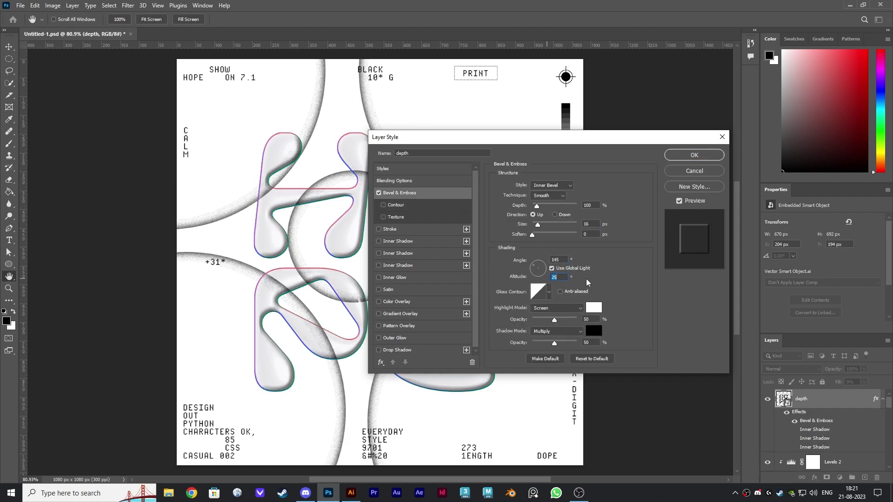
click(549, 291)
click(507, 331)
- Set the bevel's shadow colour to mid grey at 30% opacity and apply the layer style
click(596, 311)
click(593, 331)
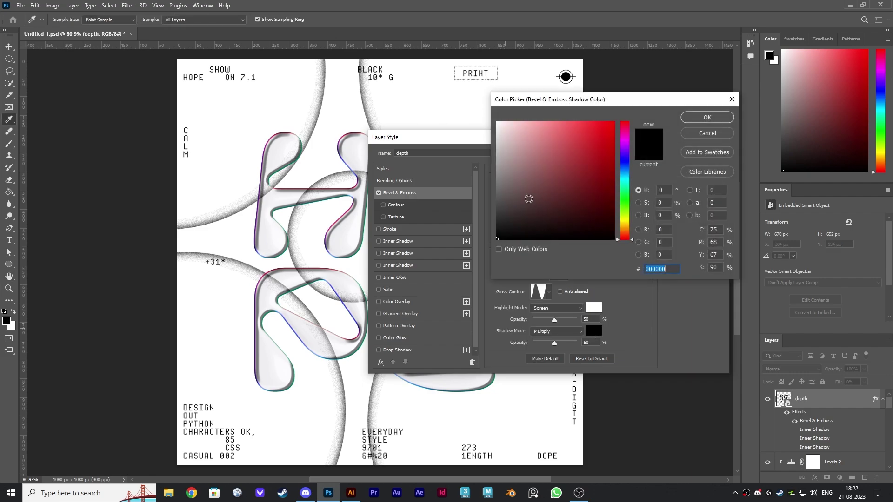
click(504, 181)
click(708, 116)
drag(554, 344, 546, 347)
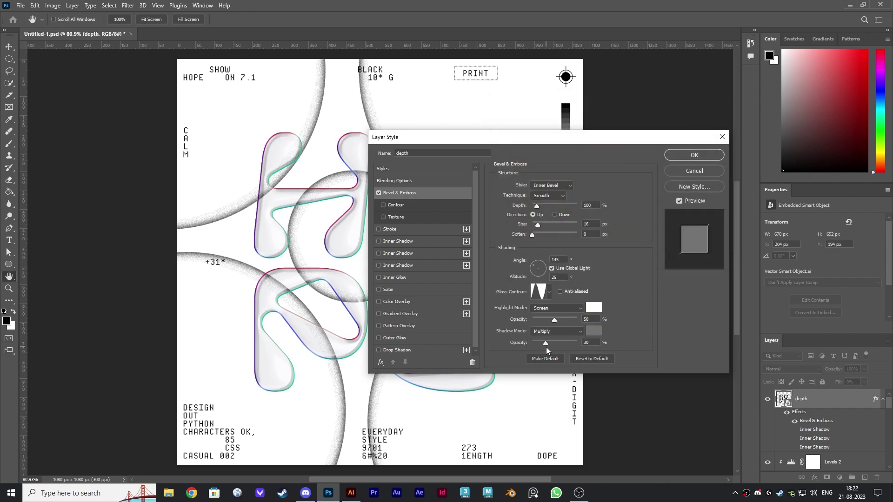
click(695, 156)
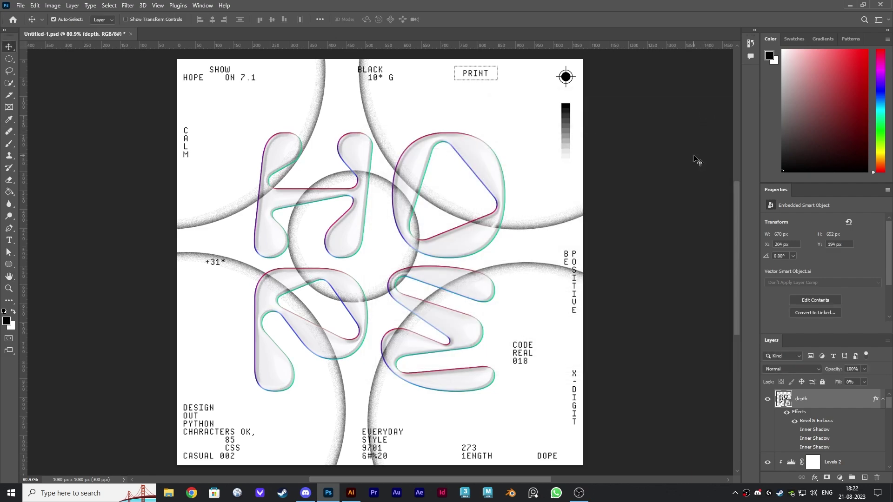